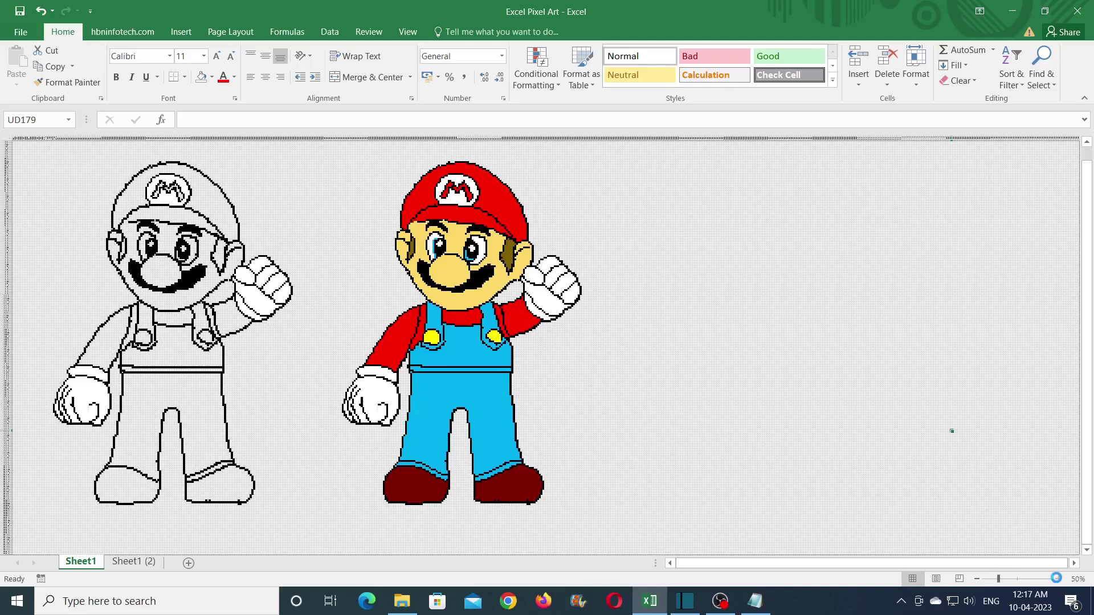
Examine the outlined and coloured Mario pixel art on Sheet1 at different zoom levels, from cap to shoes.
click(976, 579)
click(1059, 579)
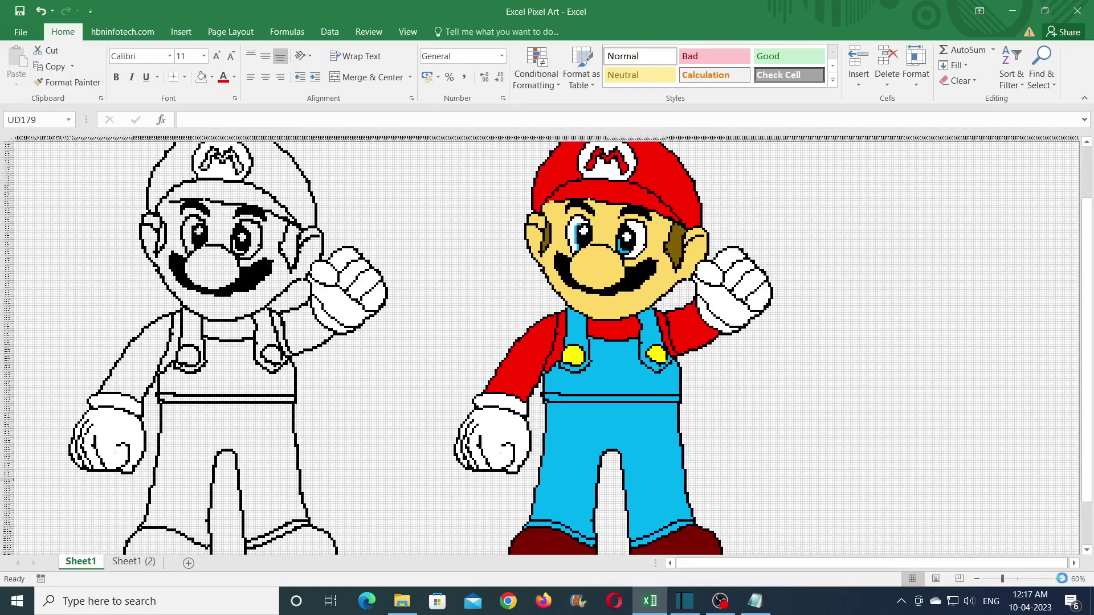
click(1061, 579)
scroll(875, 485, down, 10)
scroll(915, 470, up, 10)
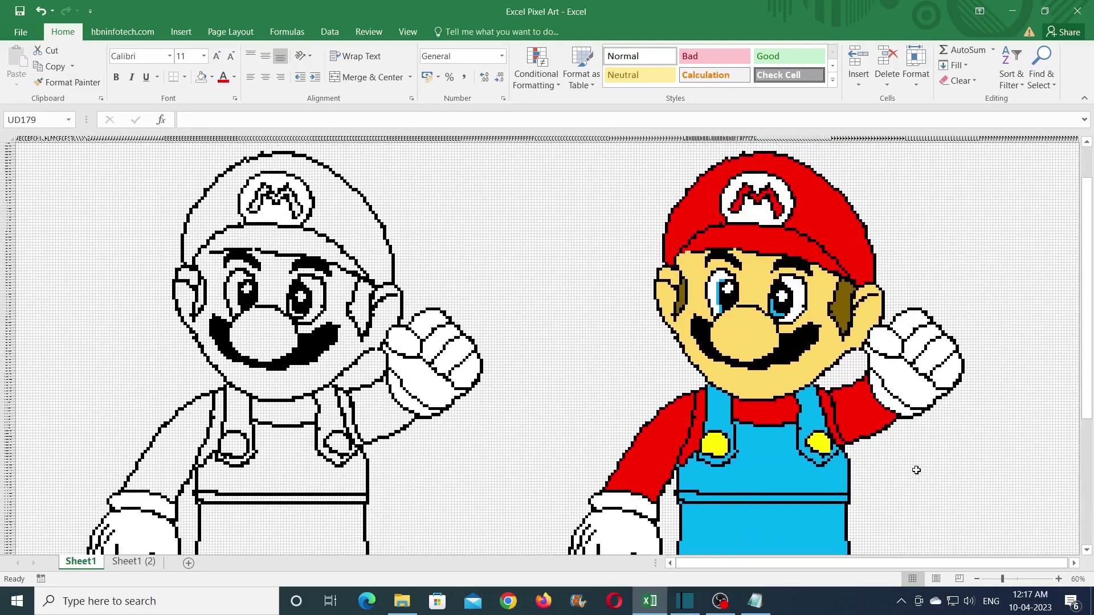
click(976, 578)
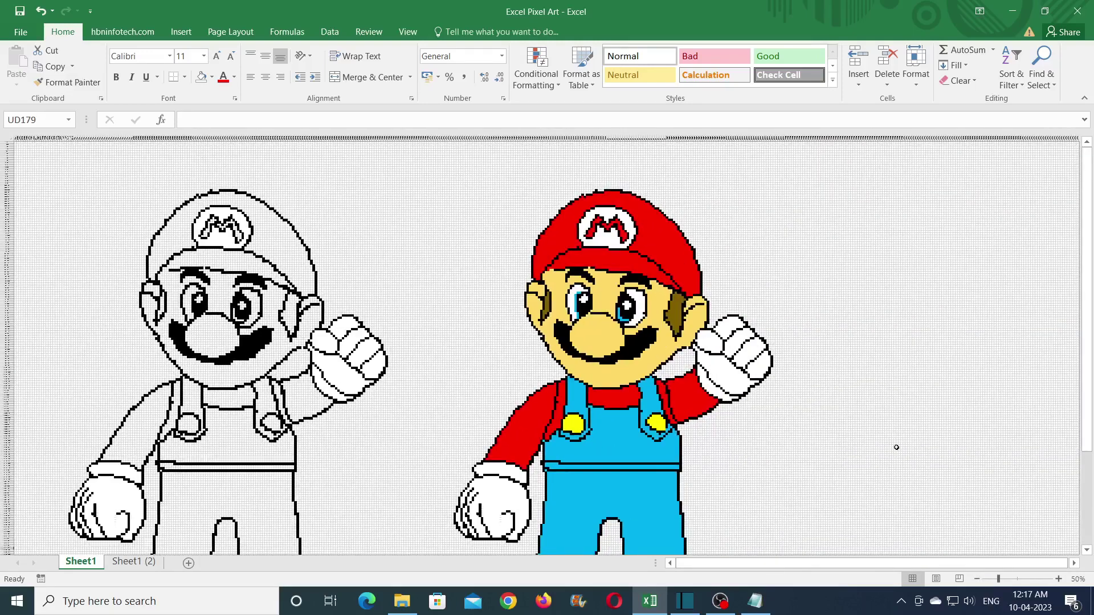
scroll(906, 463, down, 6)
click(1060, 579)
click(1059, 579)
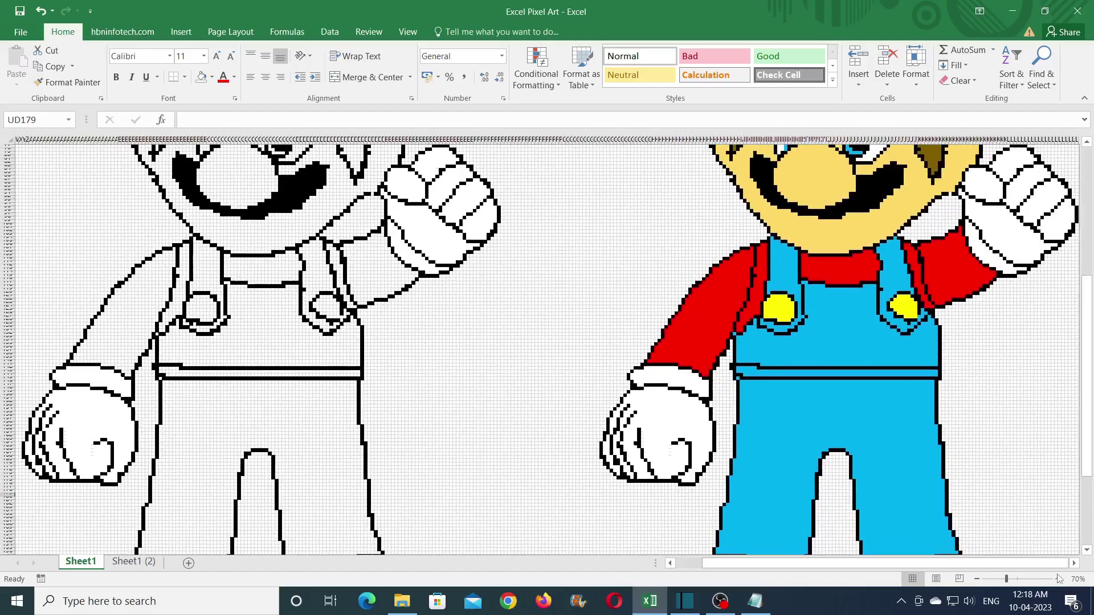
click(1059, 579)
scroll(874, 442, up, 5)
scroll(877, 442, down, 3)
scroll(877, 442, down, 6)
scroll(877, 443, up, 5)
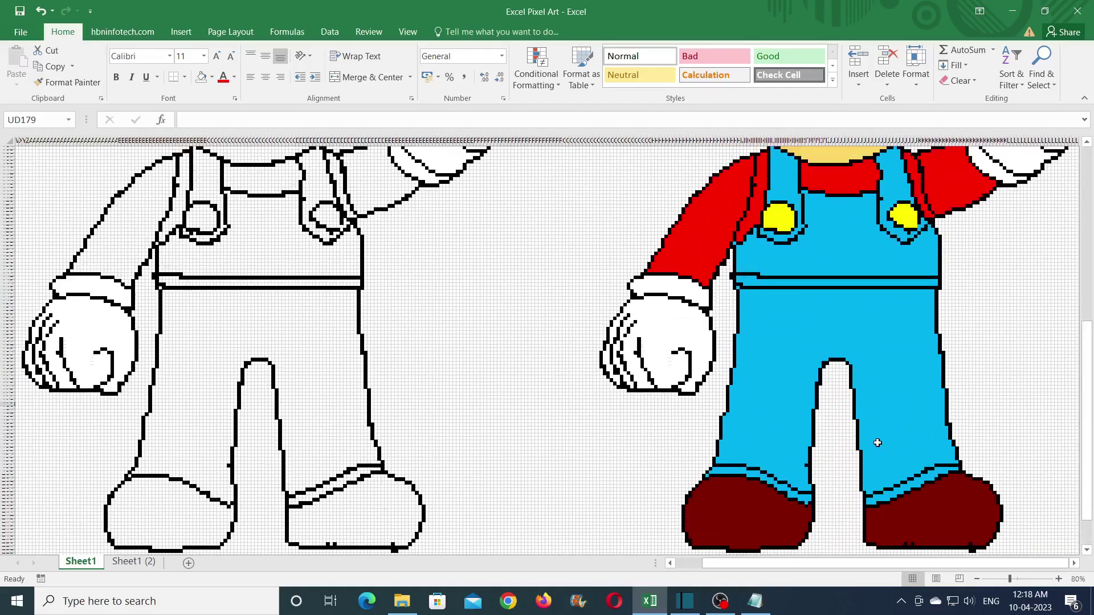
scroll(877, 443, up, 5)
click(976, 579)
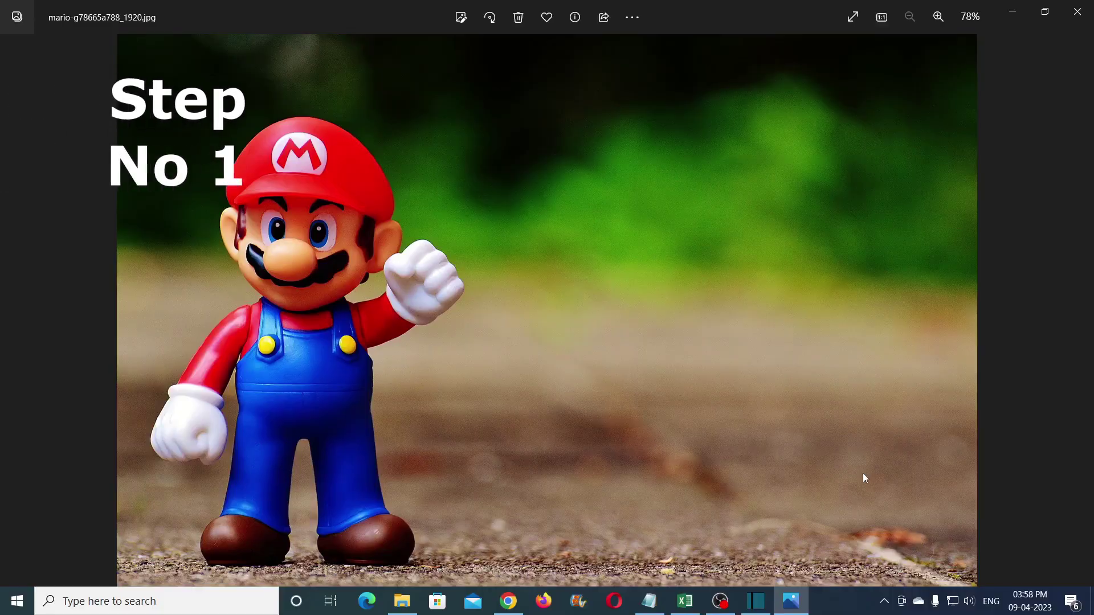
Switch to Chrome and browse the free Mario images on Pixabay.
click(508, 601)
scroll(631, 294, down, 18)
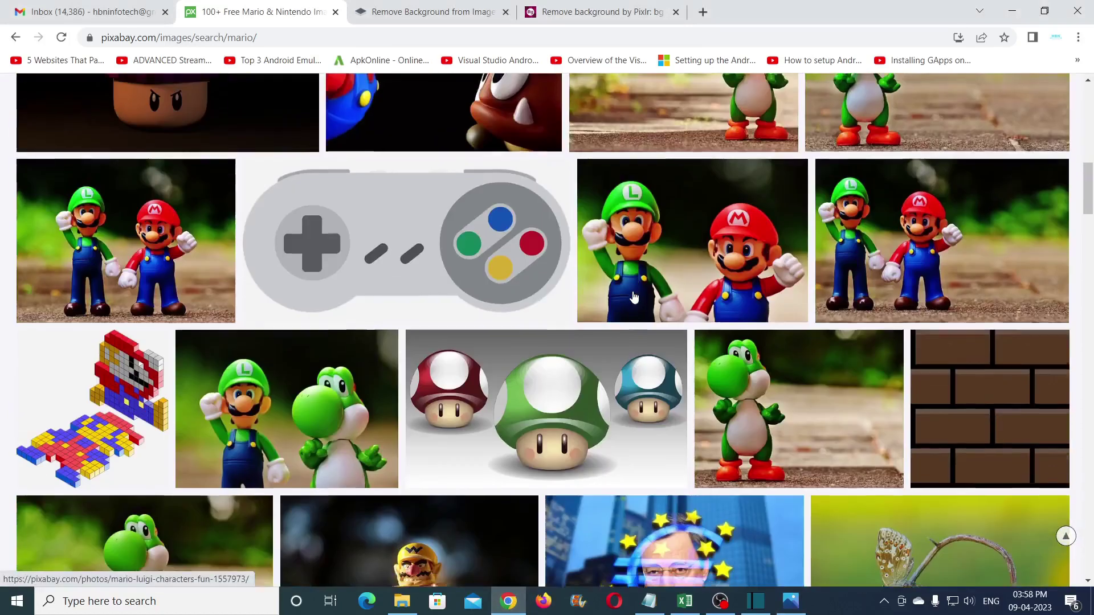
scroll(633, 297, down, 7)
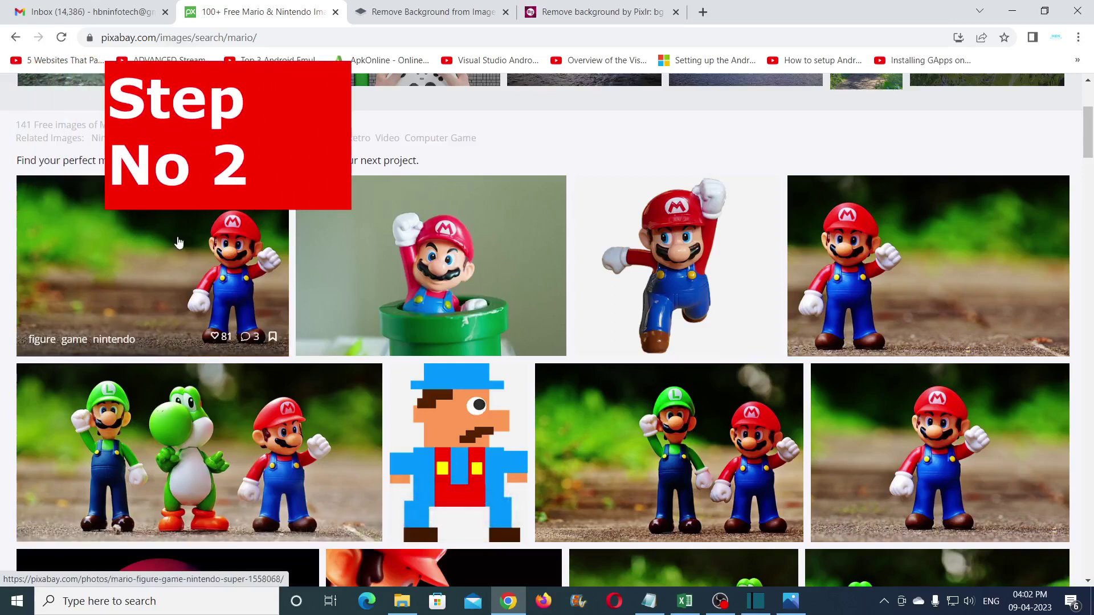
Upload the photo mario-g78665a788_1920 to Pixlr's Remove BG page to cut out its background.
click(400, 9)
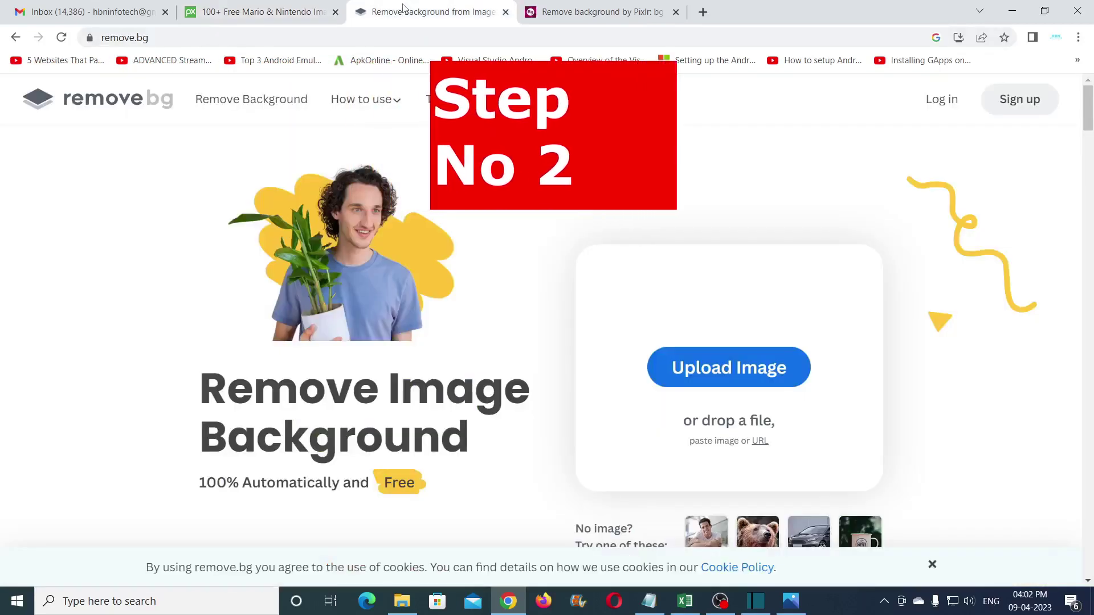
click(577, 7)
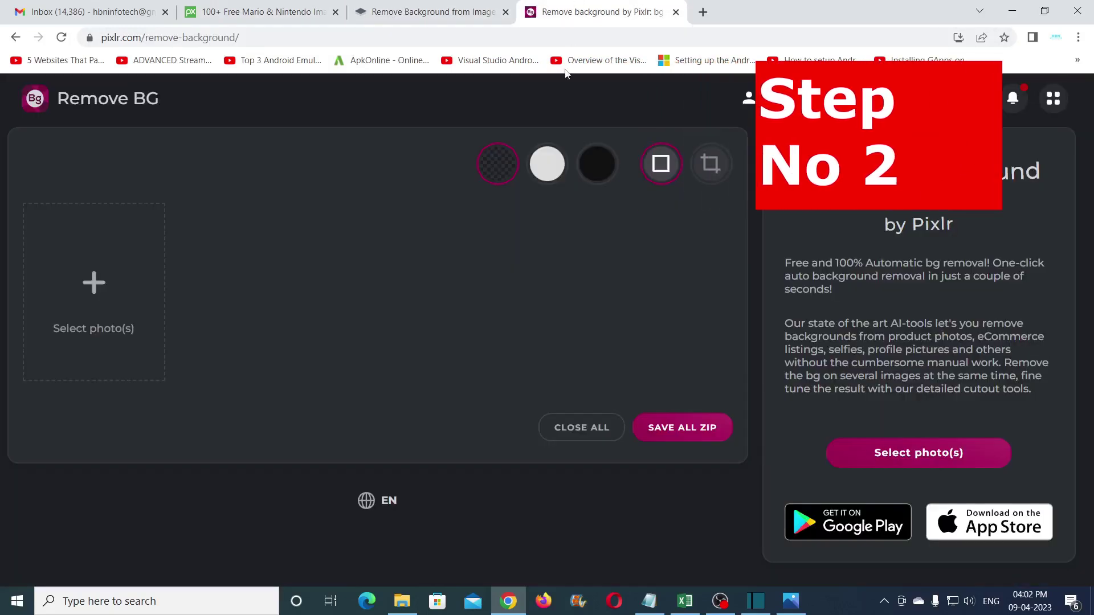
click(100, 278)
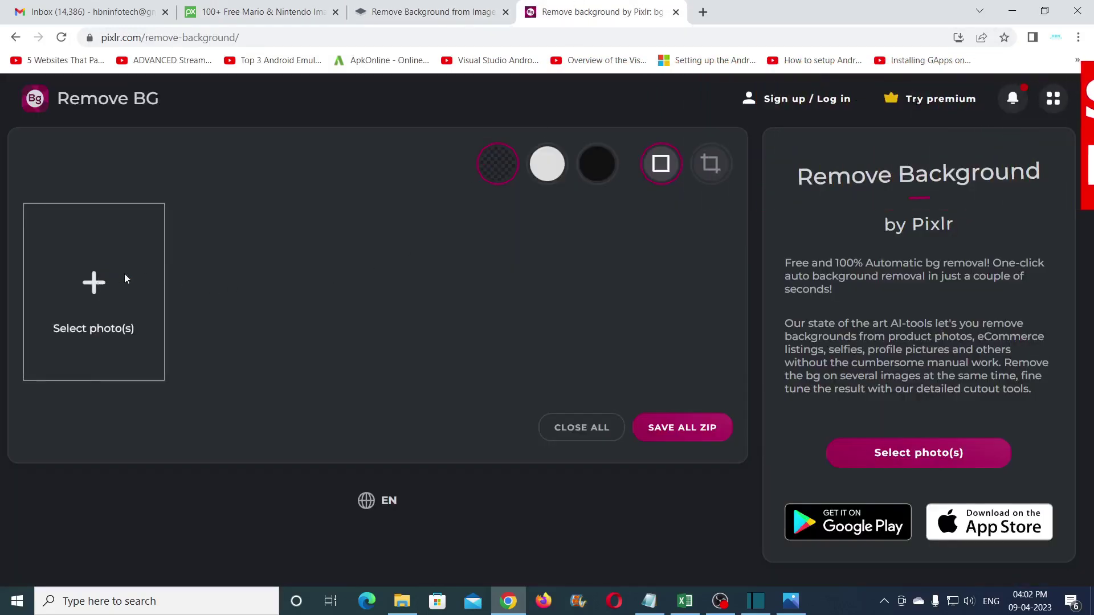
click(620, 292)
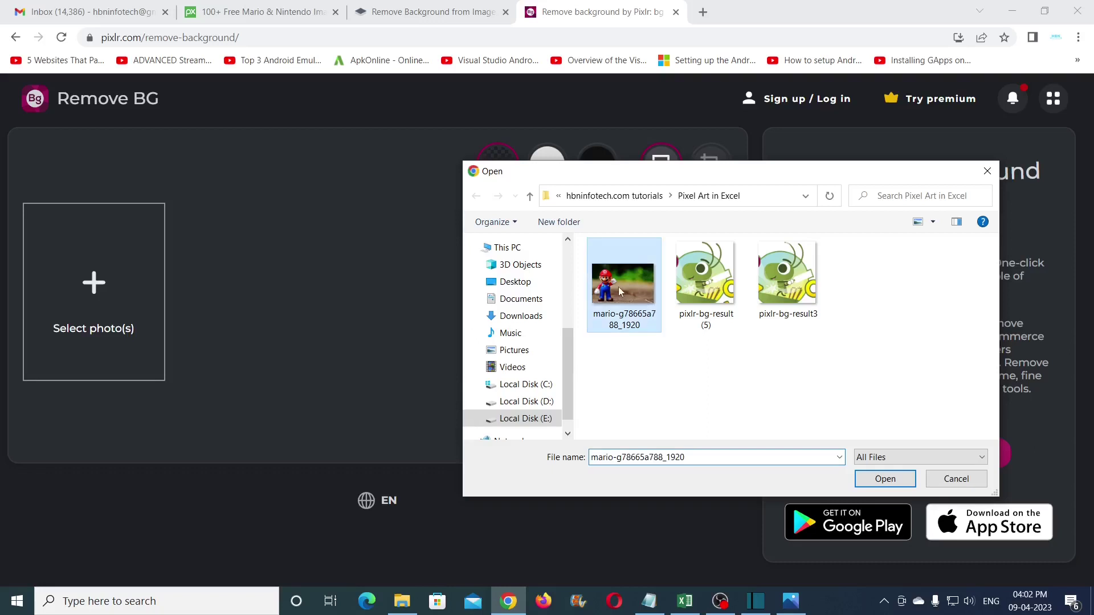
click(873, 480)
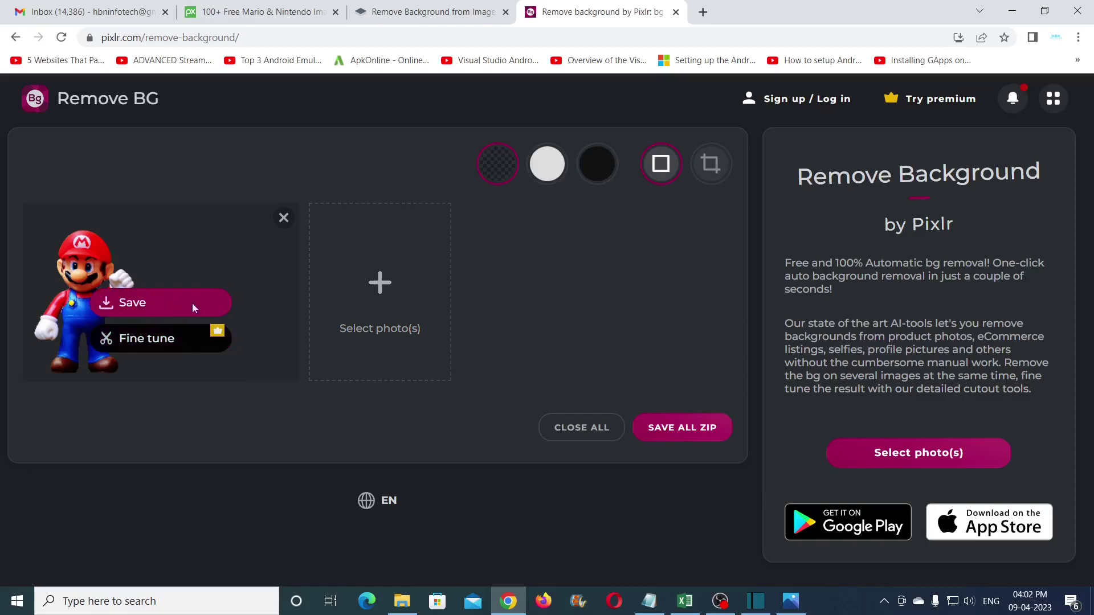
Save the background-free Mario image as a PNG named mario1 in the Pixel Art in Excel folder.
click(174, 307)
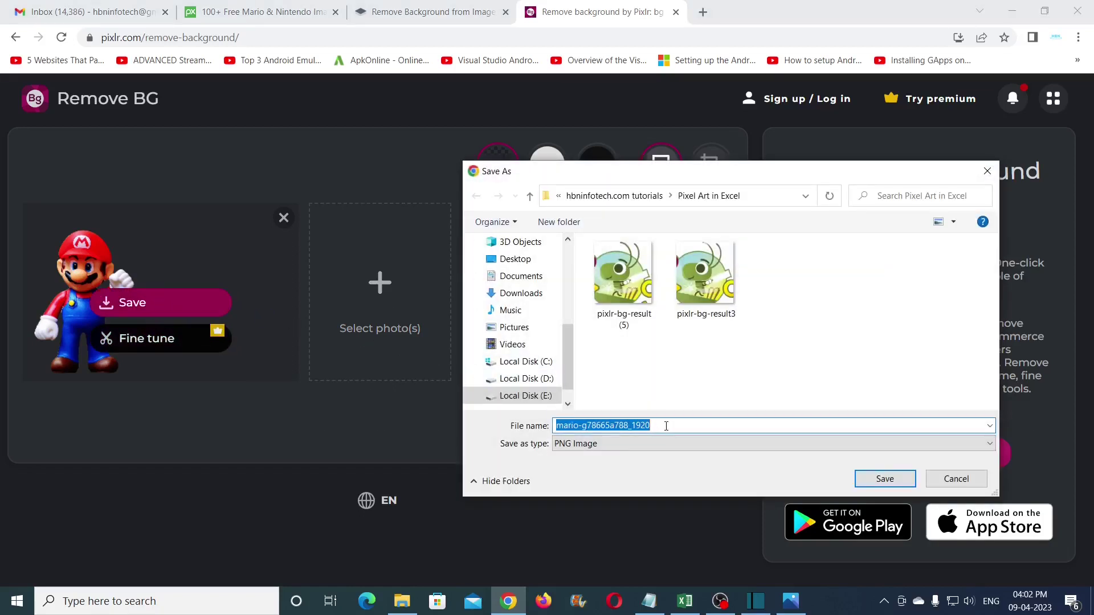
text(mario1)
key(Return)
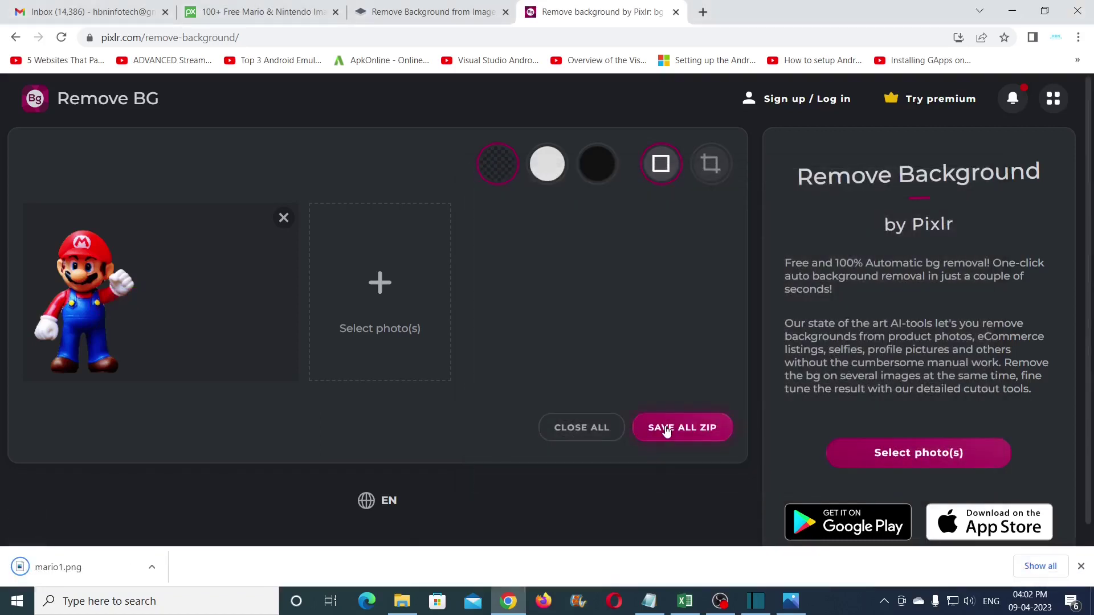
click(1080, 566)
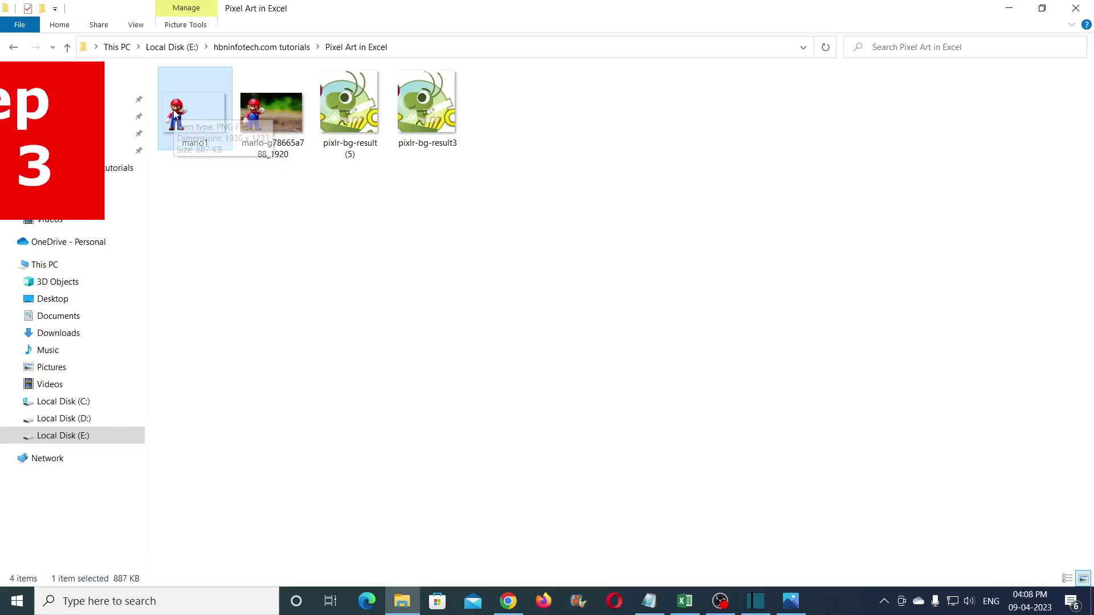
Open mario1 in Photopea and trim all four sides of the canvas by the top left pixel color.
drag(209, 108, 420, 292)
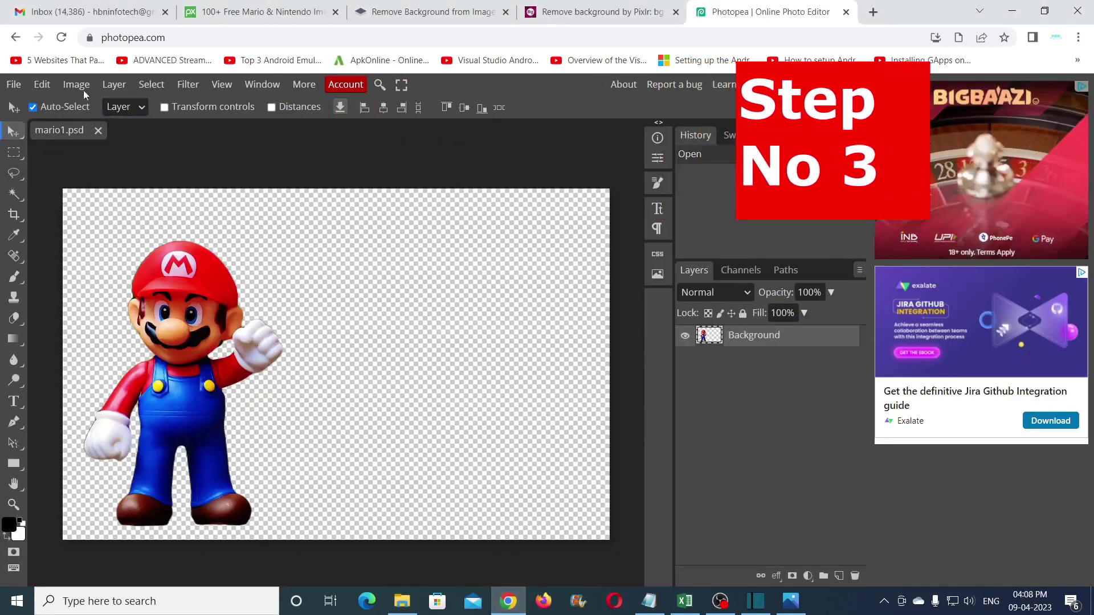
click(78, 85)
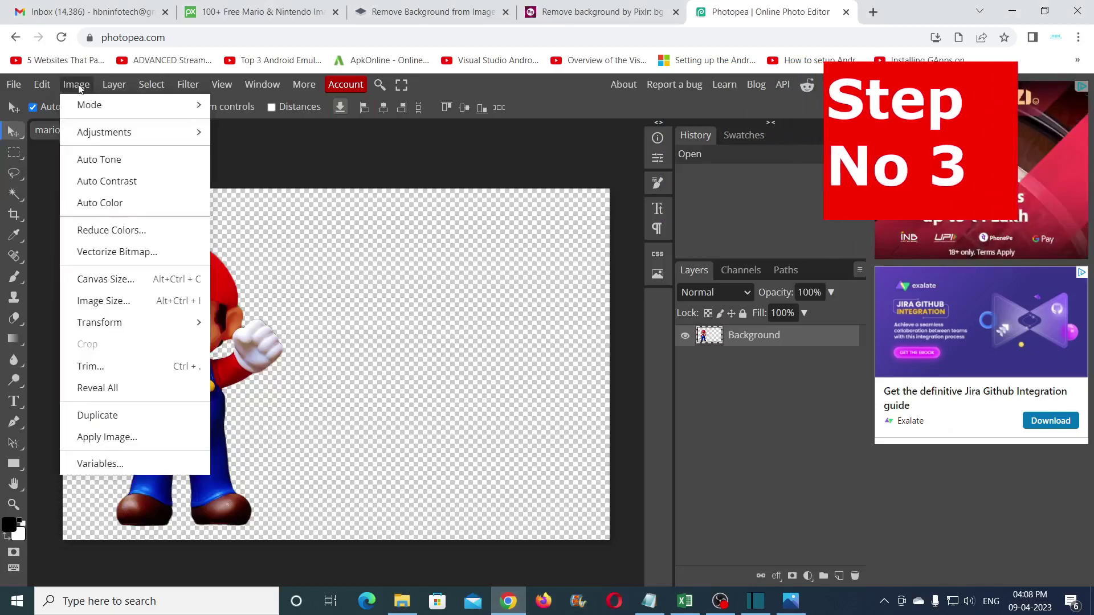
click(92, 366)
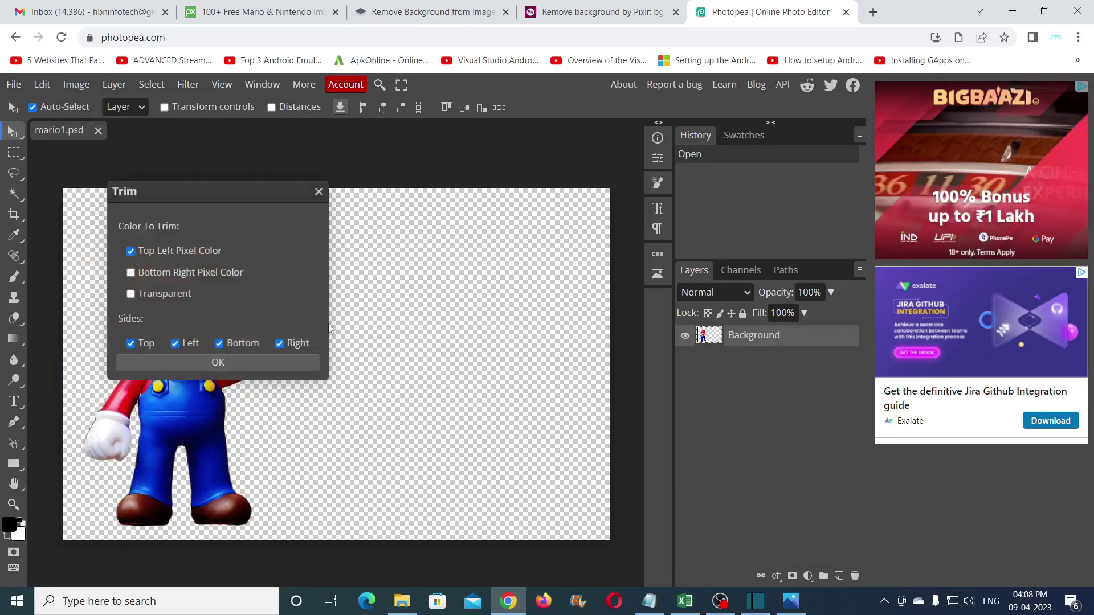
click(227, 363)
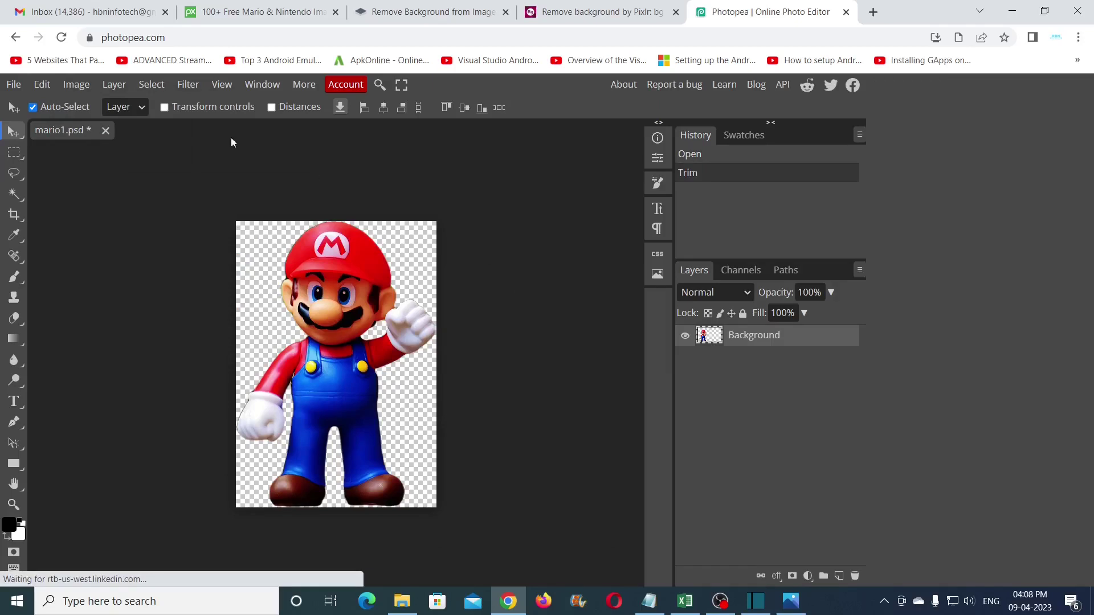
Save the trimmed picture over the existing mario1.png file.
click(19, 87)
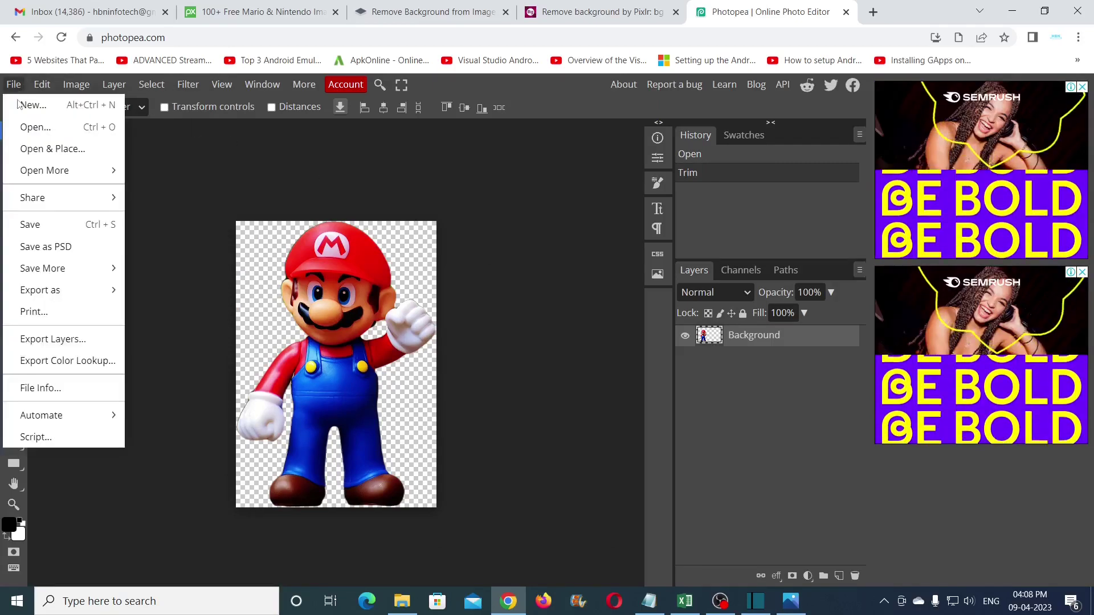
click(27, 225)
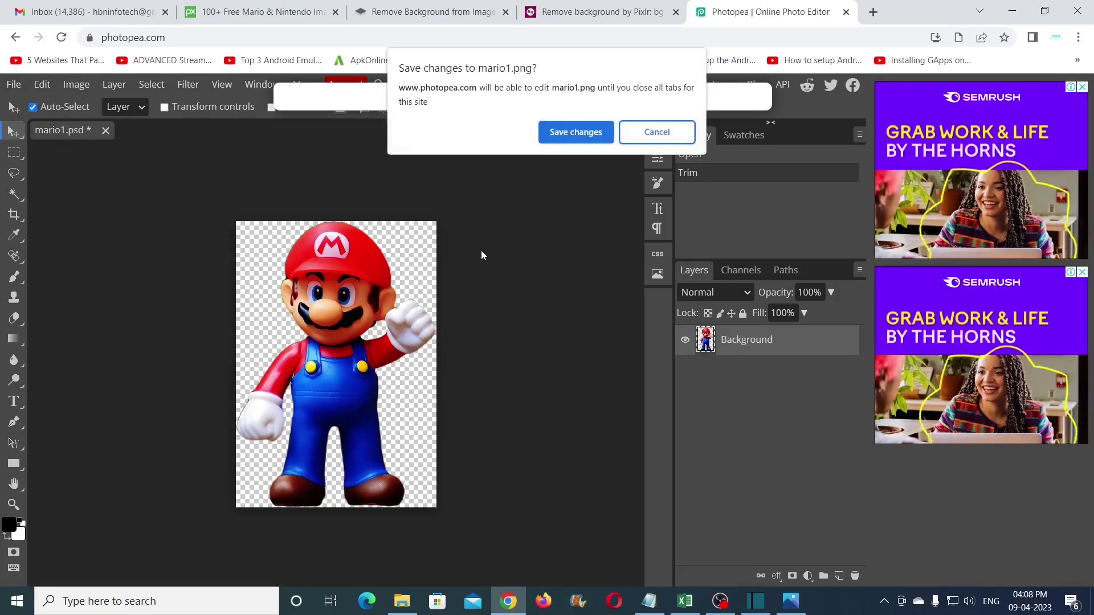
click(572, 137)
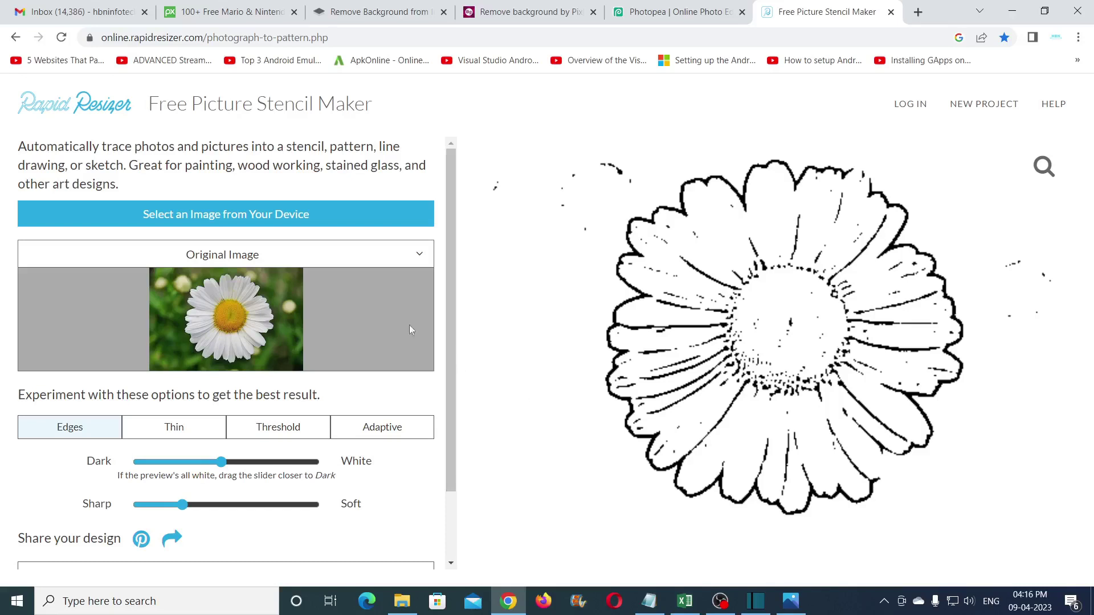
Load mario1 into Rapid Resizer's Free Picture Stencil Maker and darken the Edges tracing to bring out more lines.
click(241, 211)
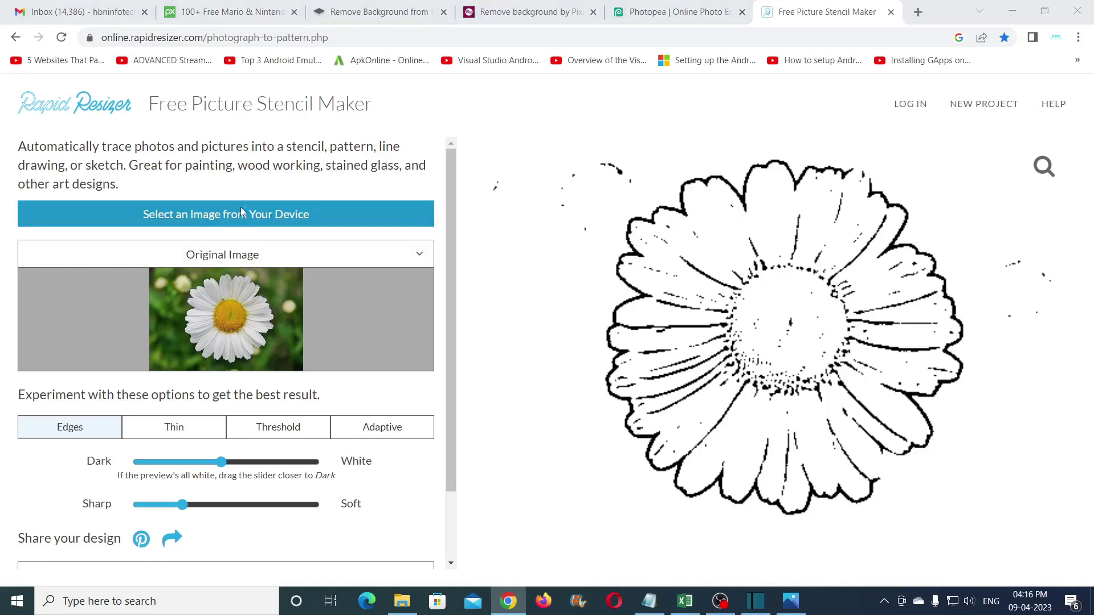
click(611, 280)
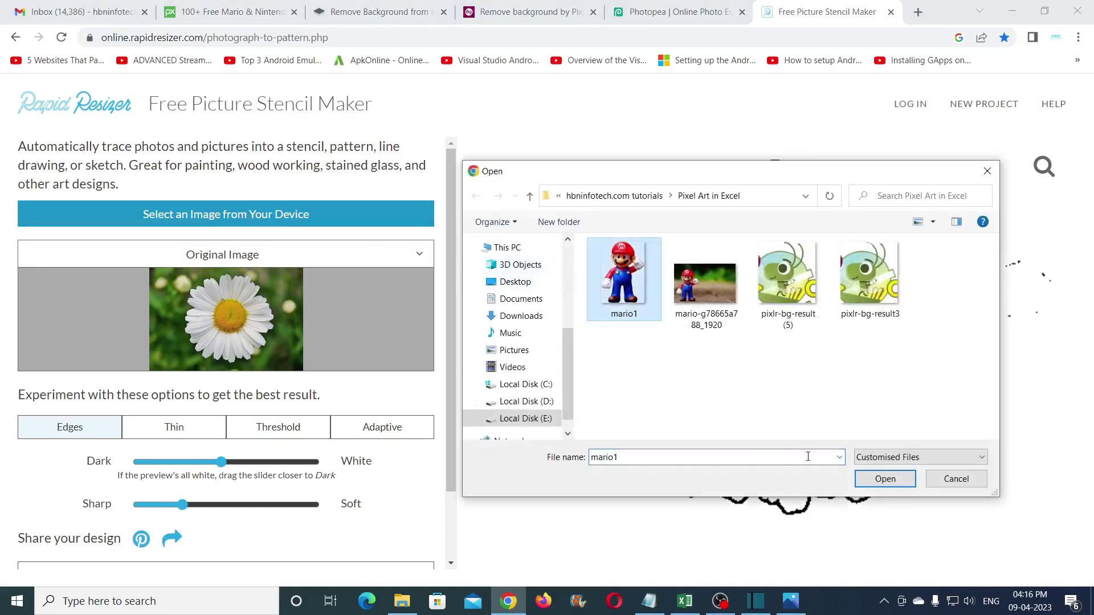
click(895, 486)
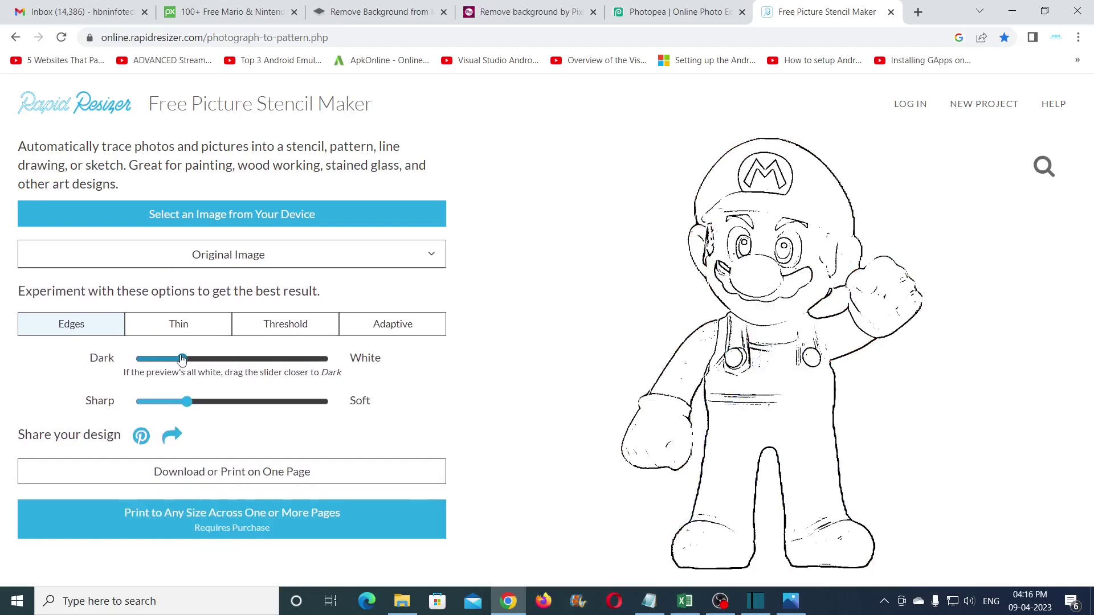
click(160, 360)
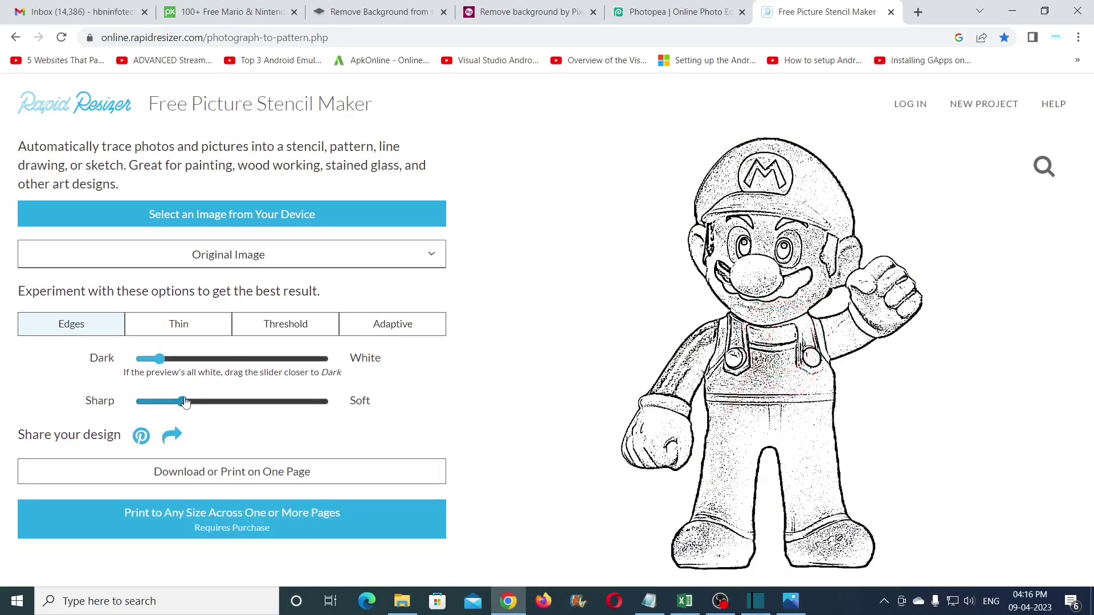
Save the stencil preview as a PNG image named mario outline in the Pixel Art in Excel folder.
right_click(815, 189)
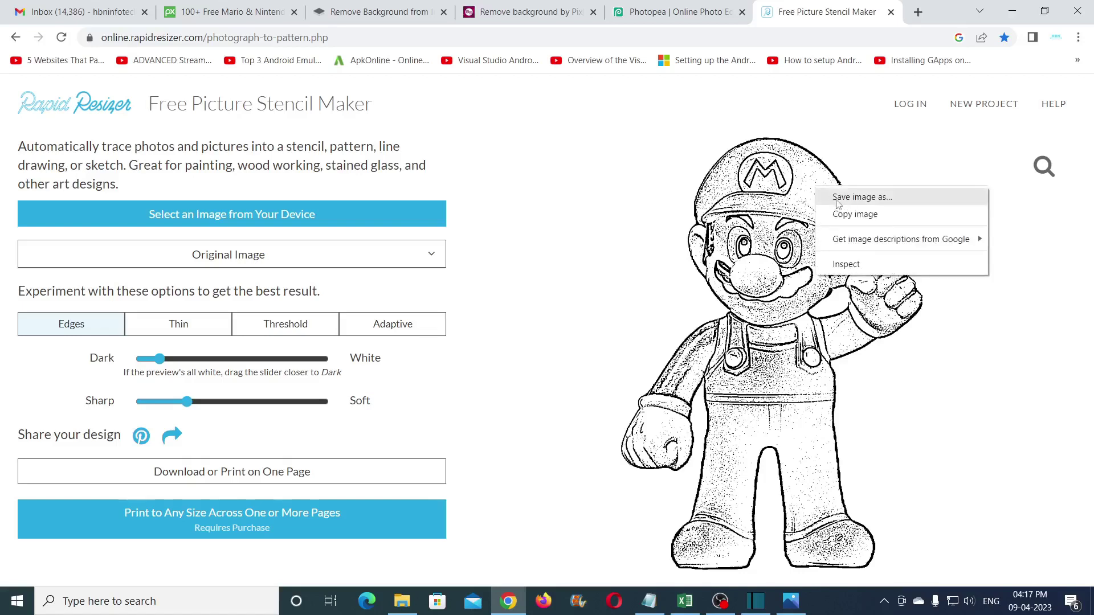
click(858, 200)
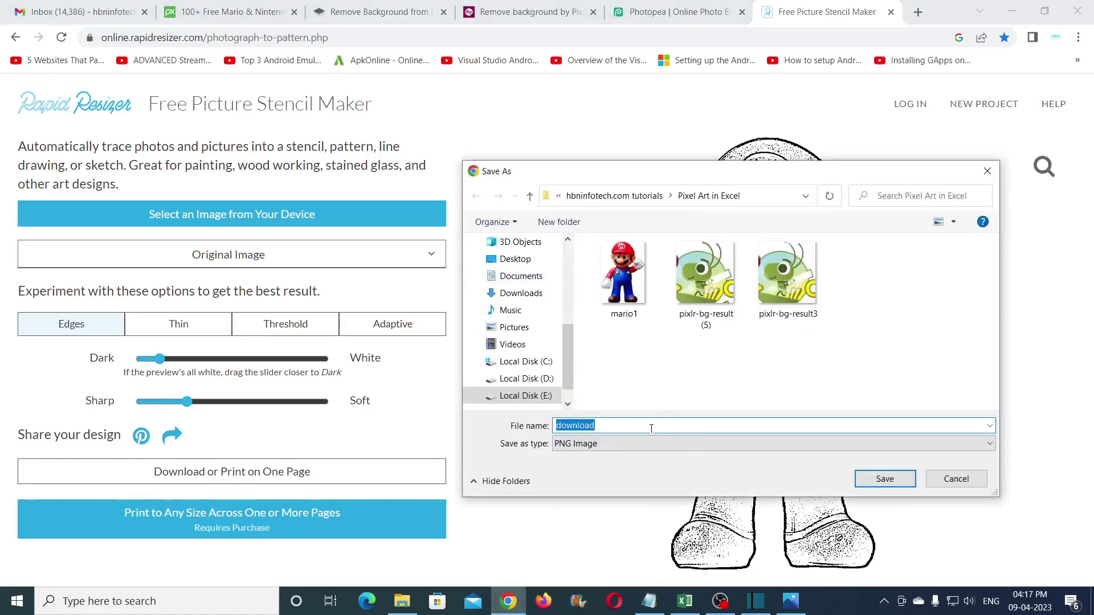
text(mario)
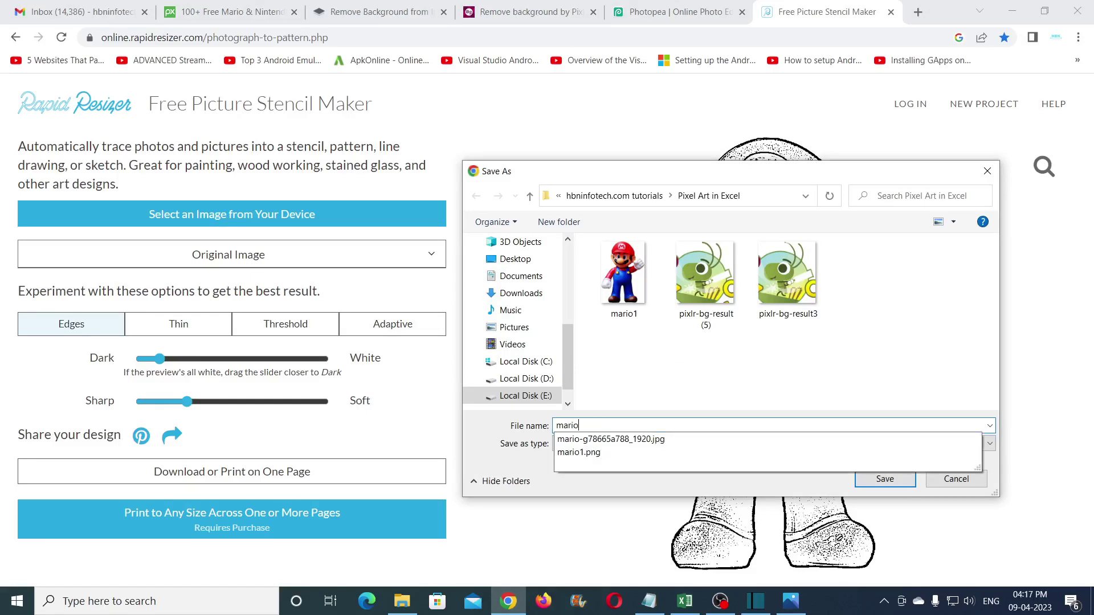
text( outline)
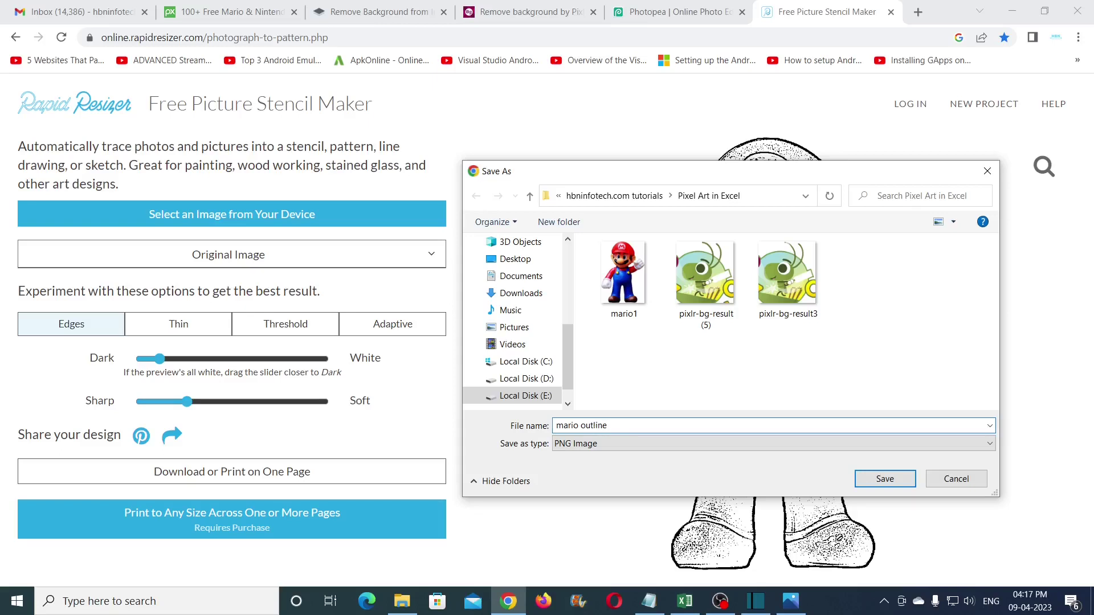
click(862, 478)
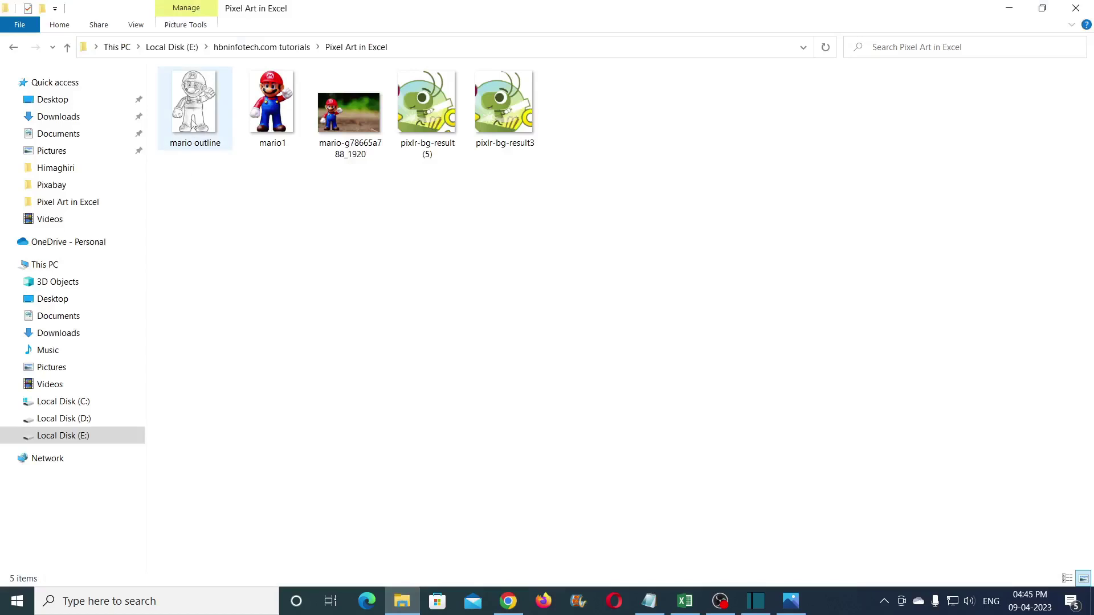
Open mario outline in Photopea and lighten it with a Levels adjustment layer whose output black level is 220.
drag(193, 123, 370, 274)
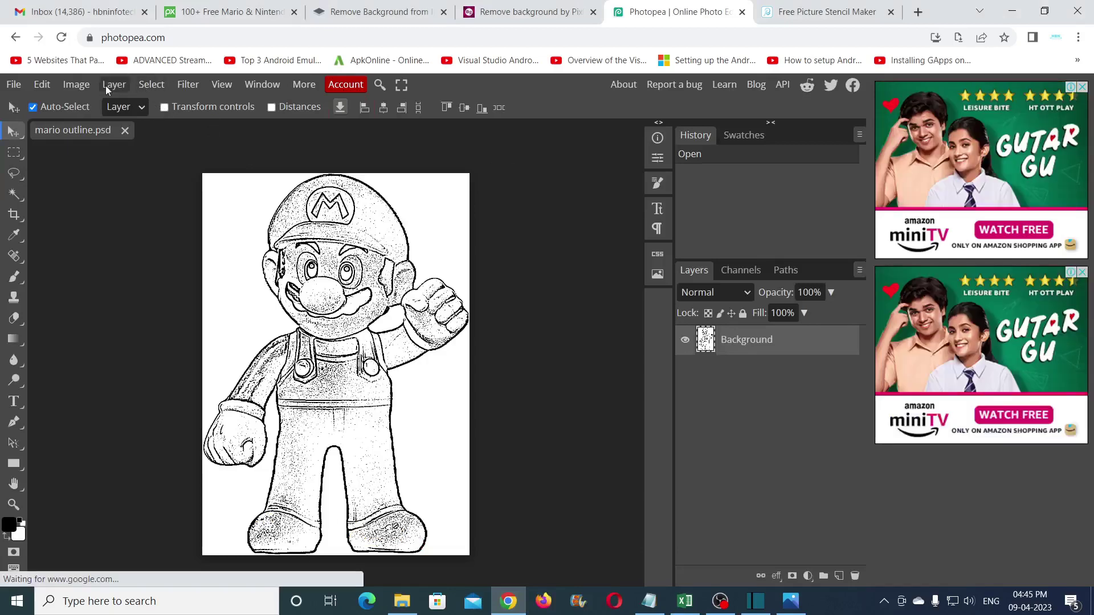
click(108, 85)
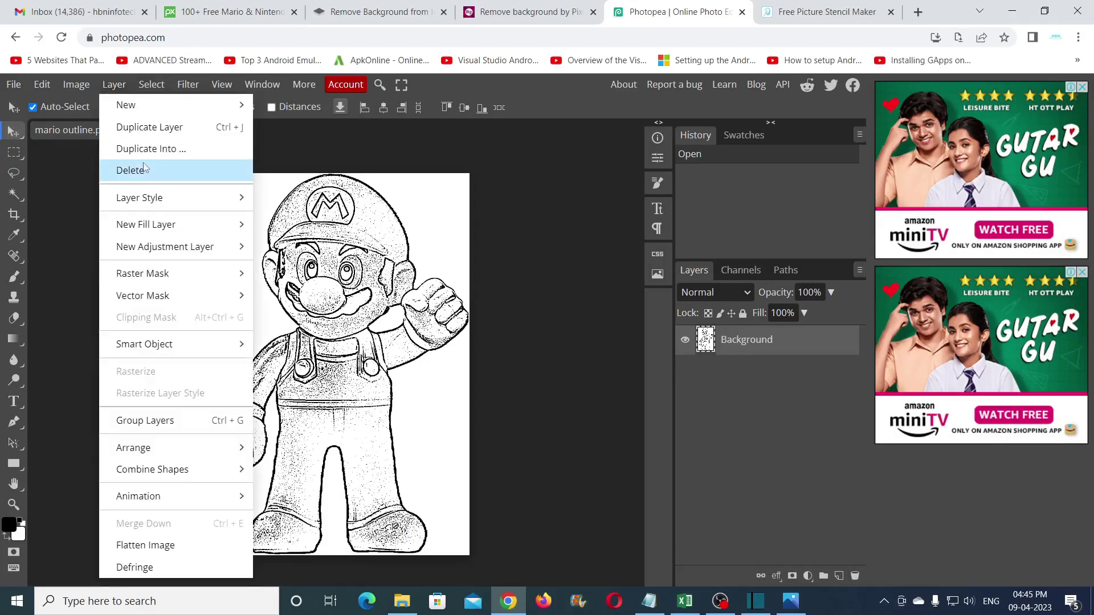
mouse_move(152, 247)
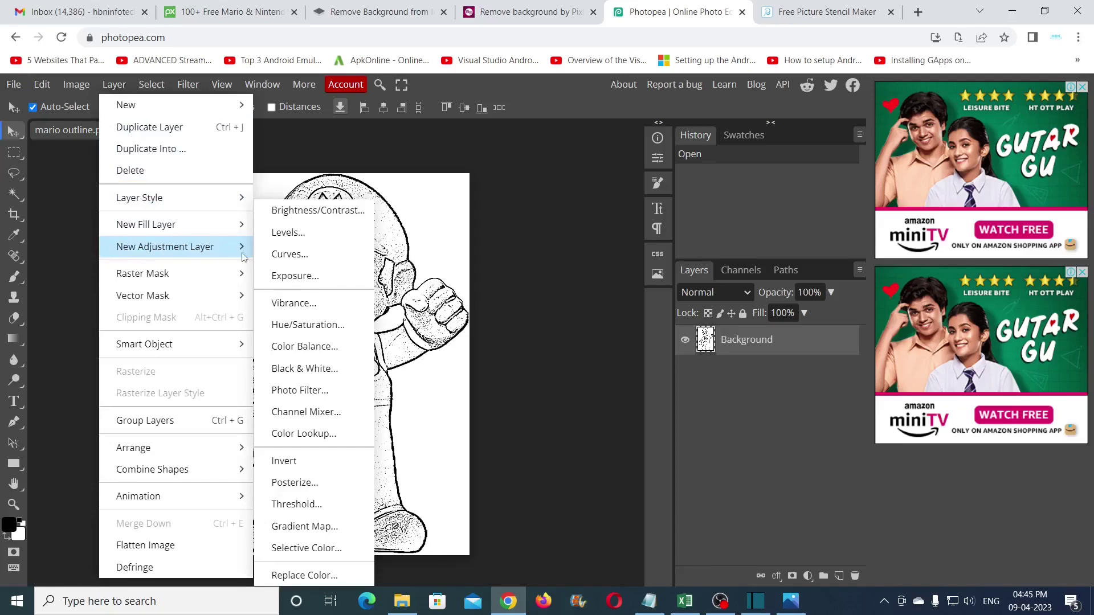
click(274, 233)
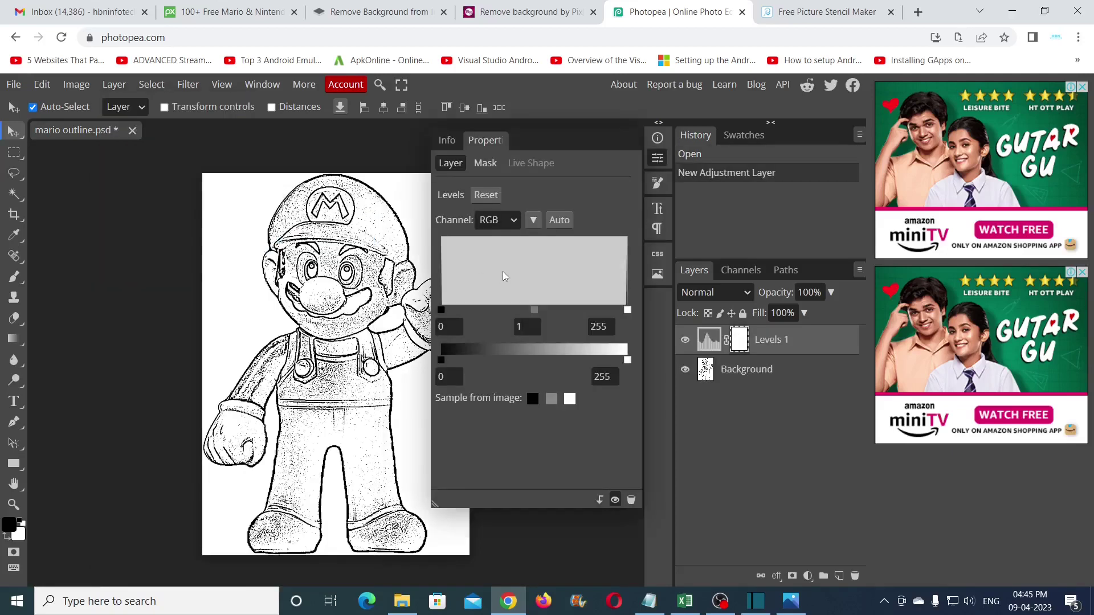
drag(444, 362, 576, 361)
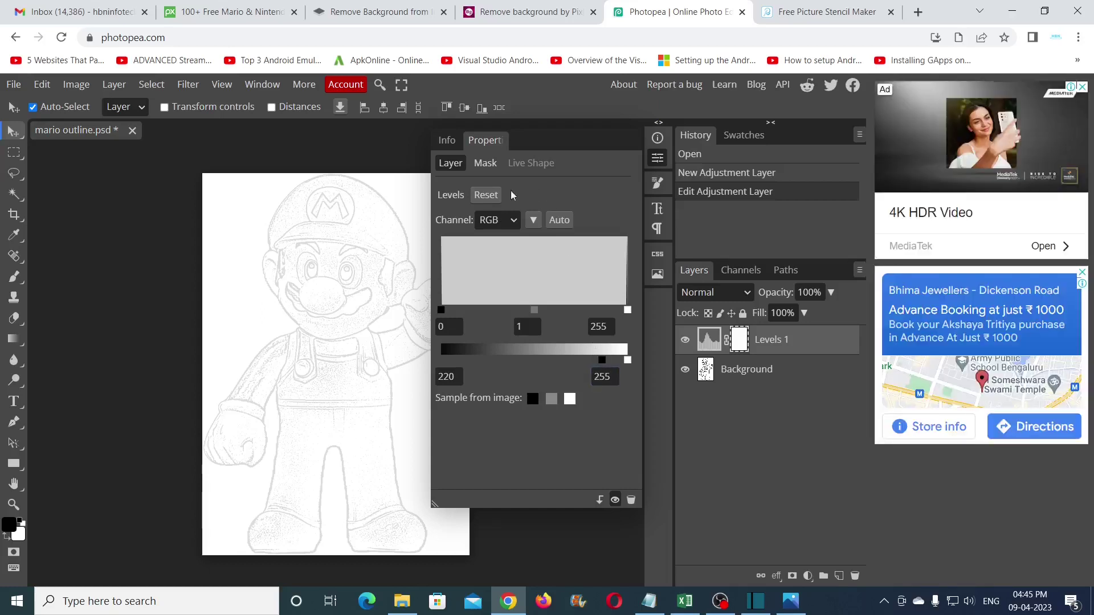
click(393, 151)
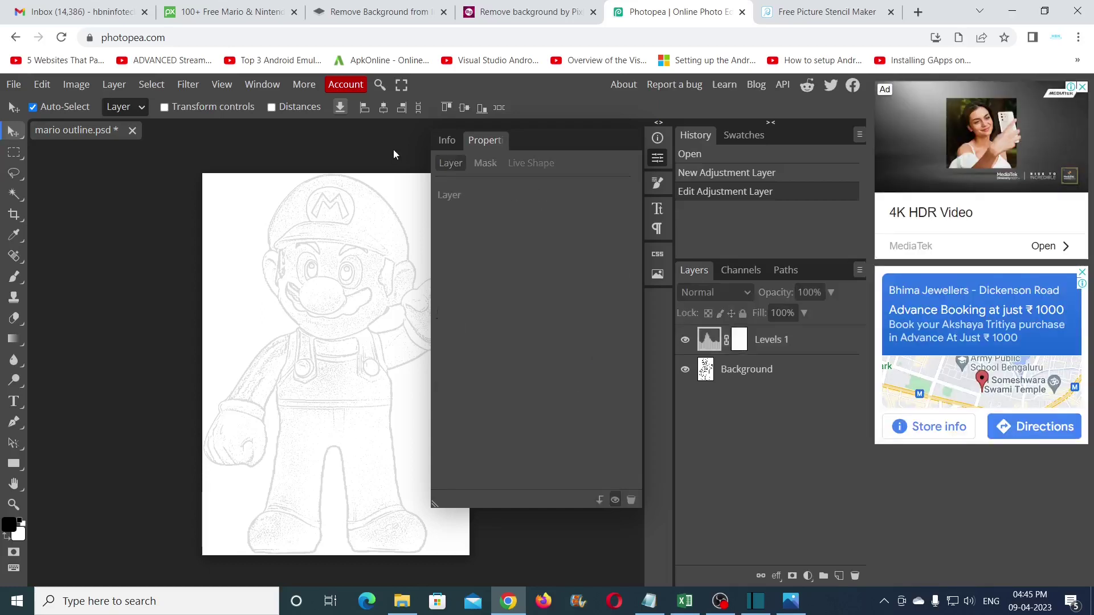
Save the lightened mario outline picture from Photopea.
click(14, 85)
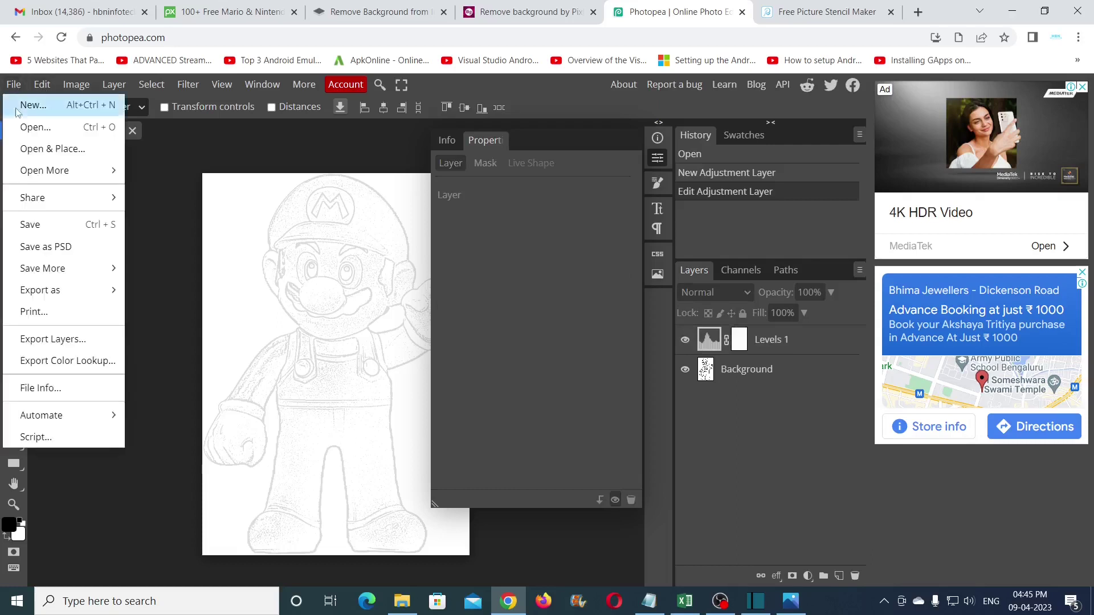
click(26, 225)
click(574, 132)
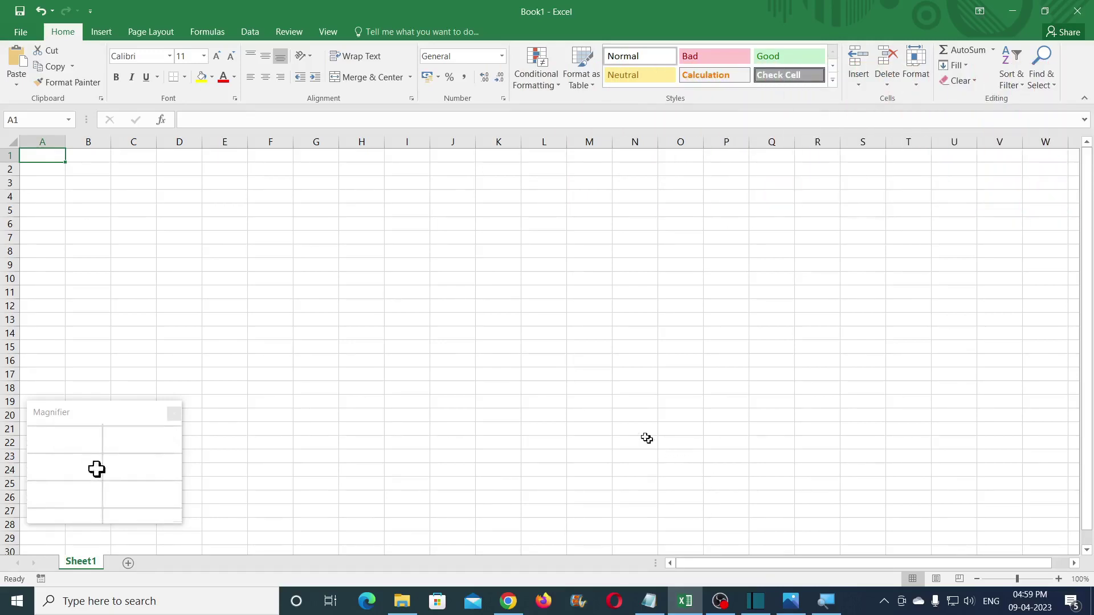
Switch to the blank Excel workbook and set the width of all columns in Sheet1 to 0.5.
click(12, 141)
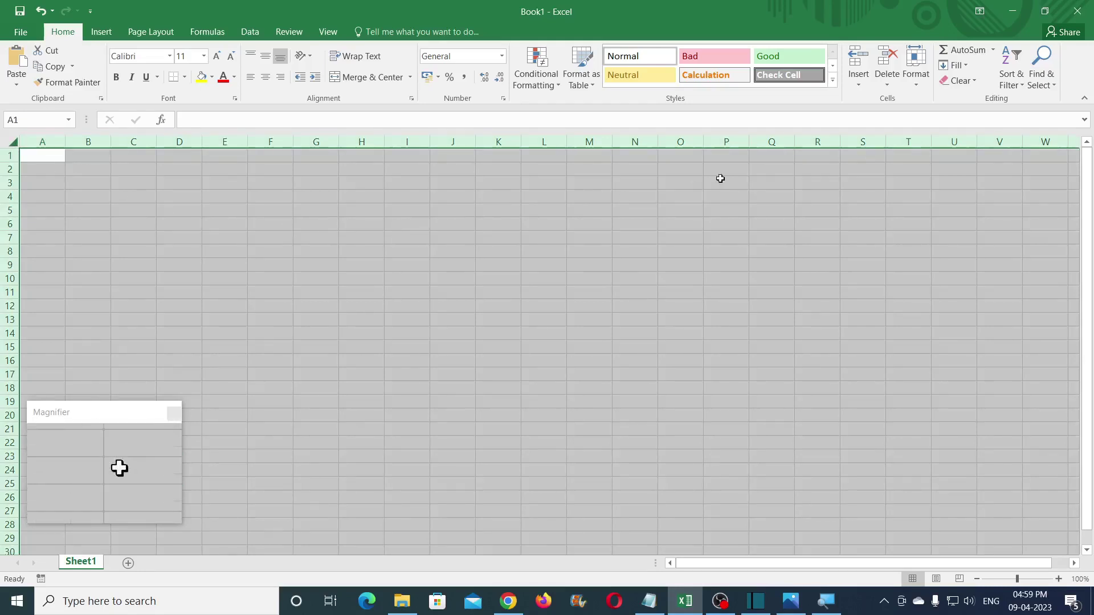
click(916, 67)
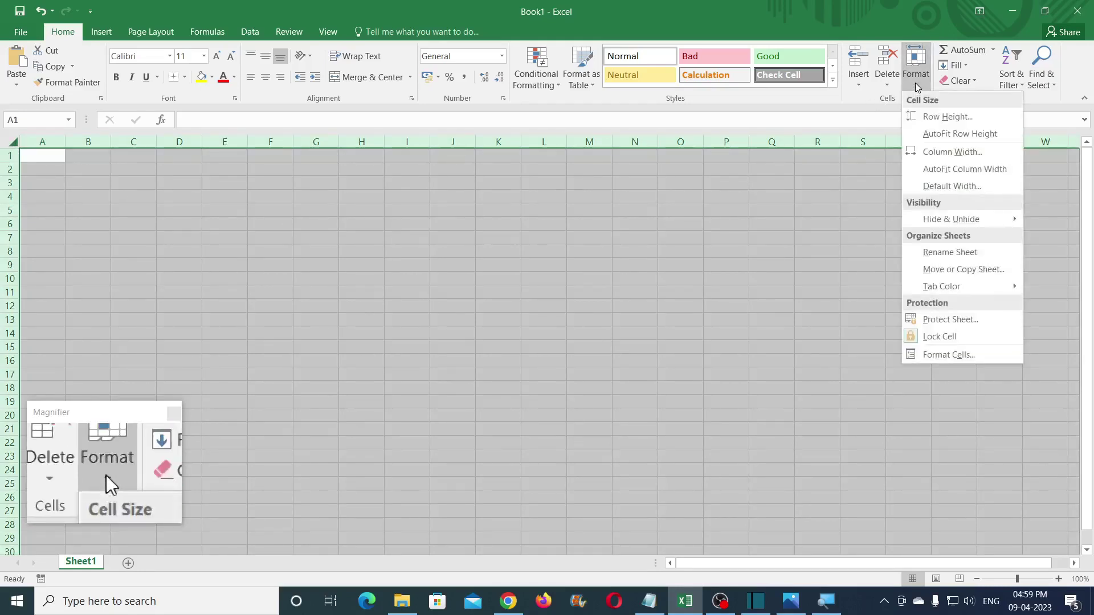
click(919, 153)
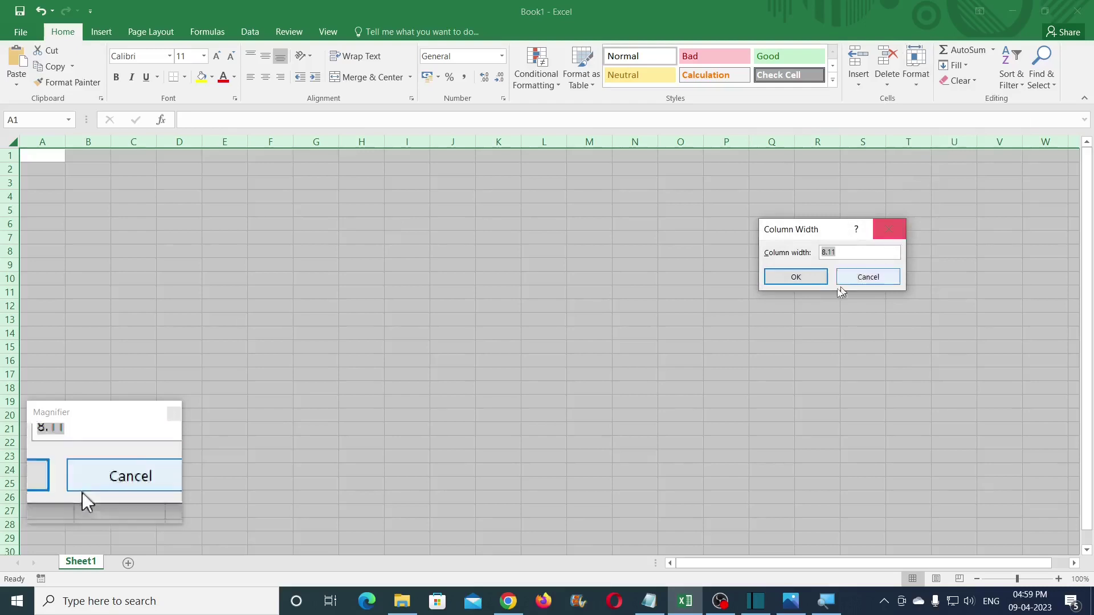
text(0.5)
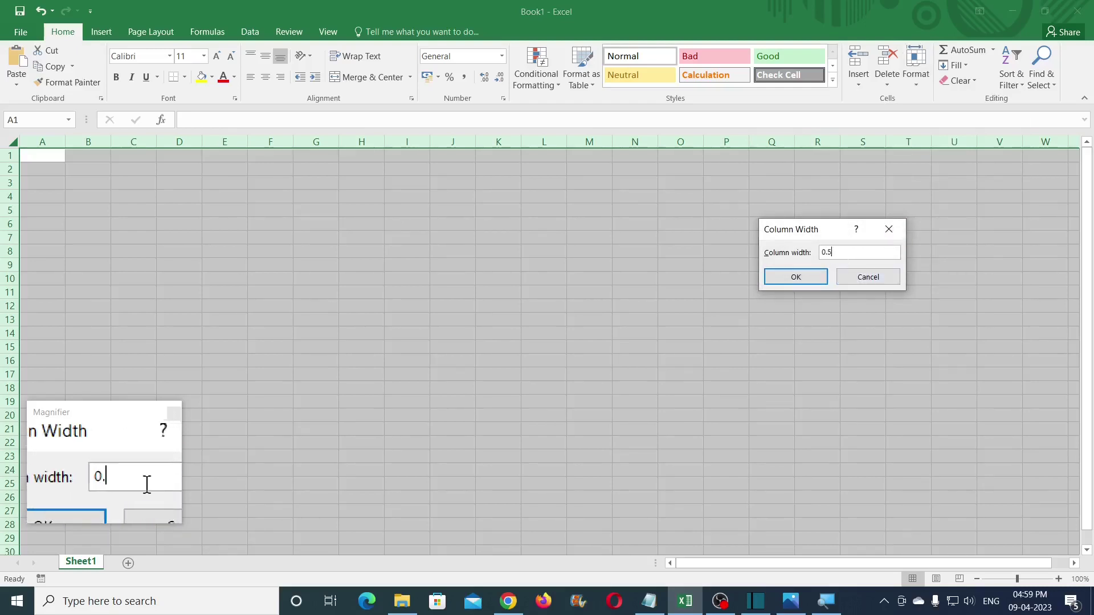
click(816, 276)
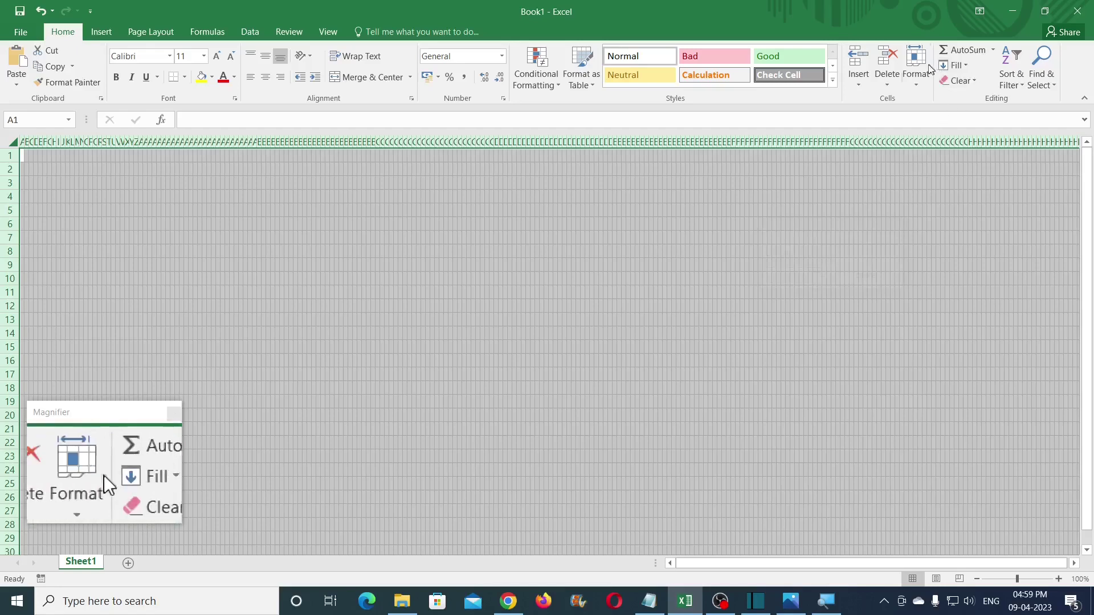
Set the height of all rows in the sheet to 5.
click(920, 72)
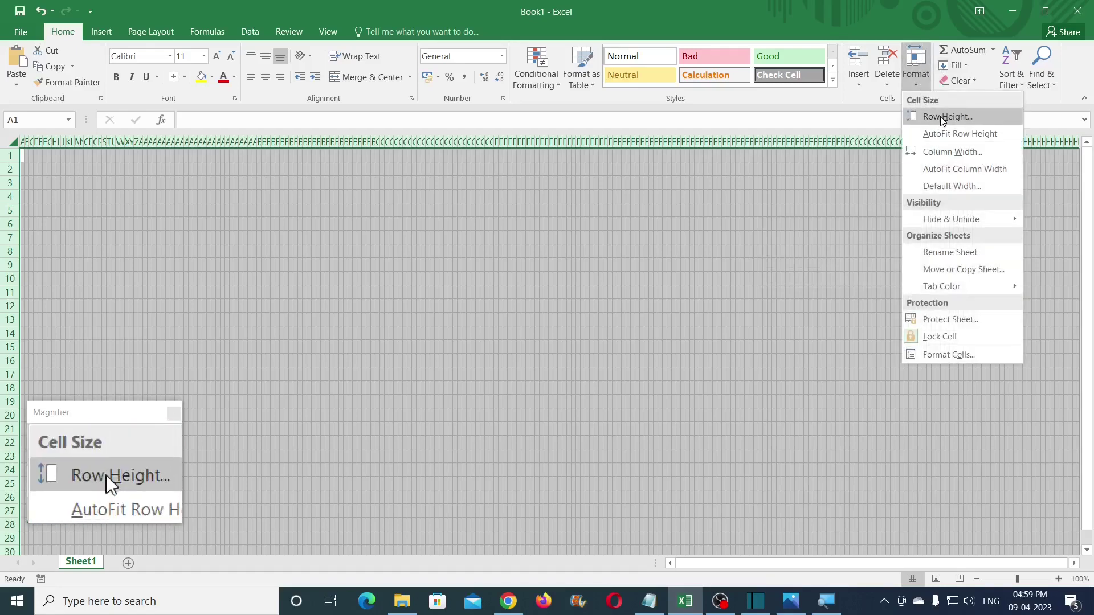
click(942, 118)
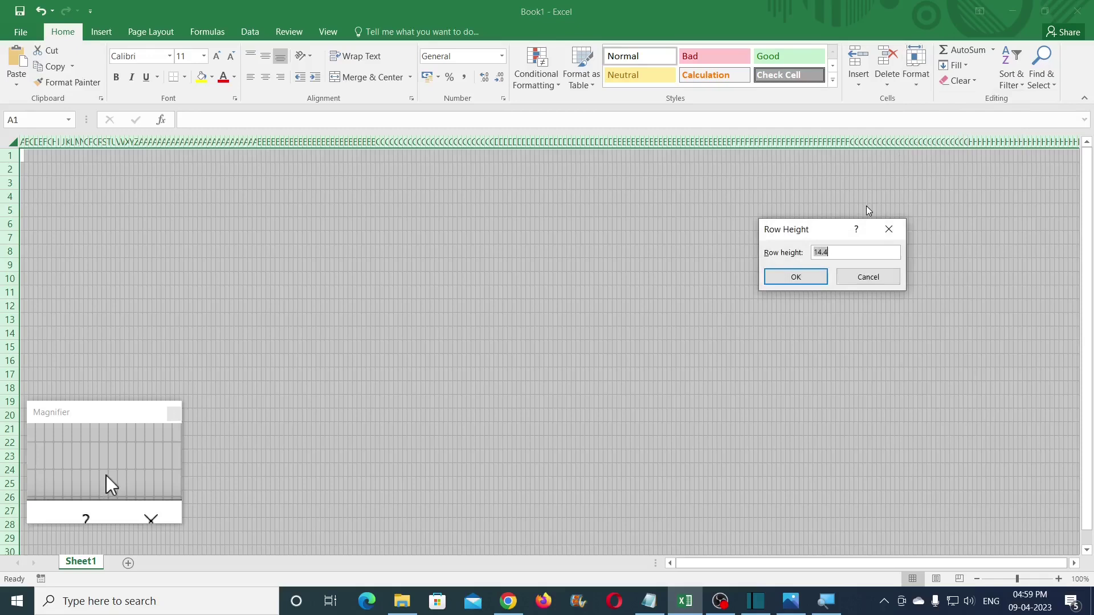
text(5)
click(806, 277)
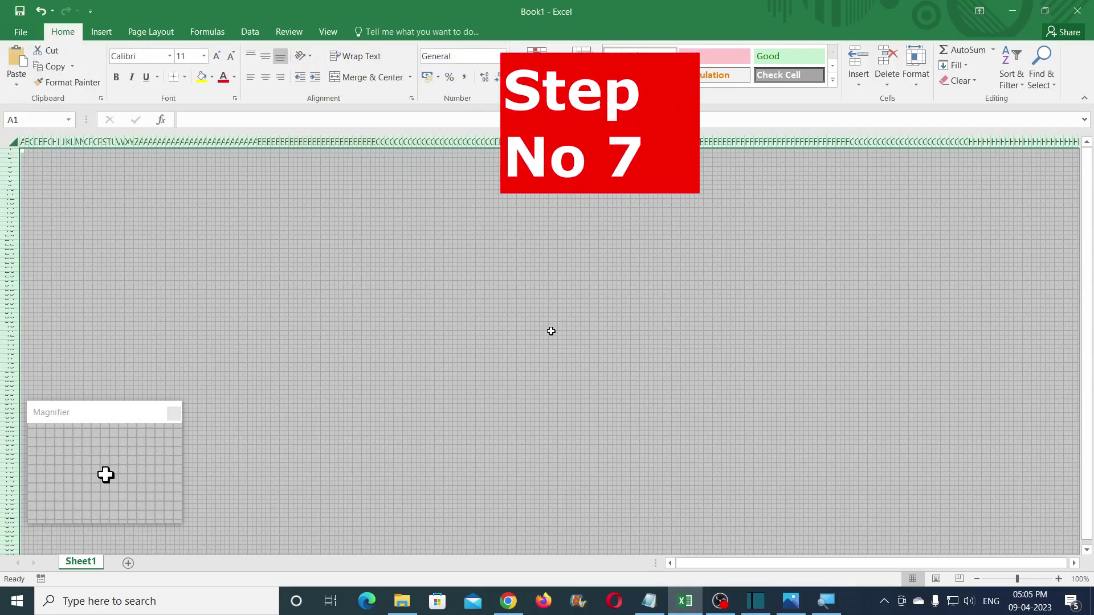
Deselect the whole sheet by selecting a single cell and bring up the page layout commands.
click(359, 256)
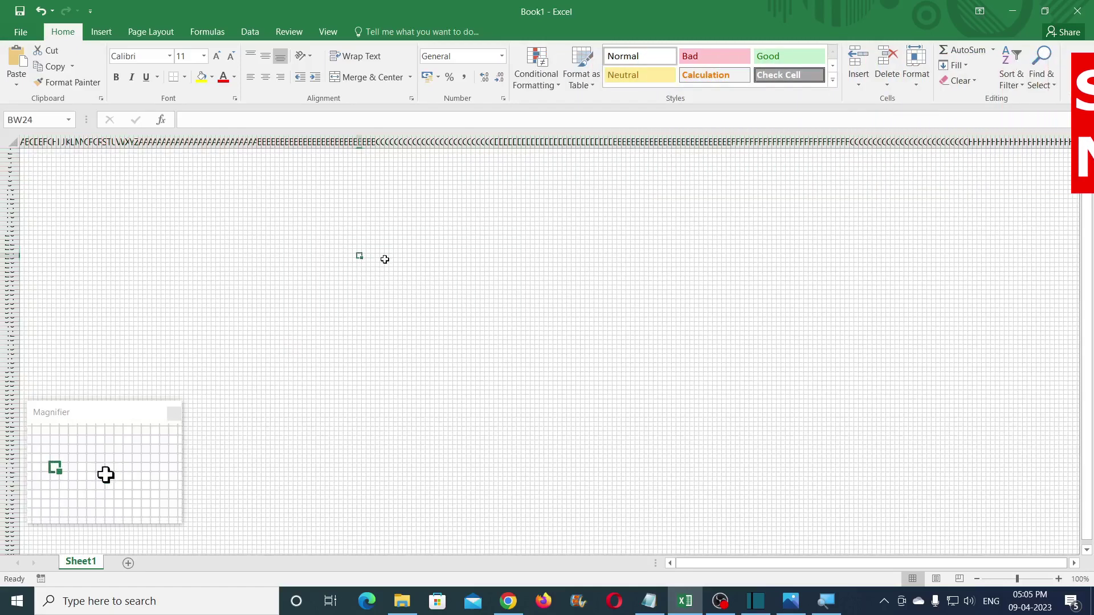
click(151, 32)
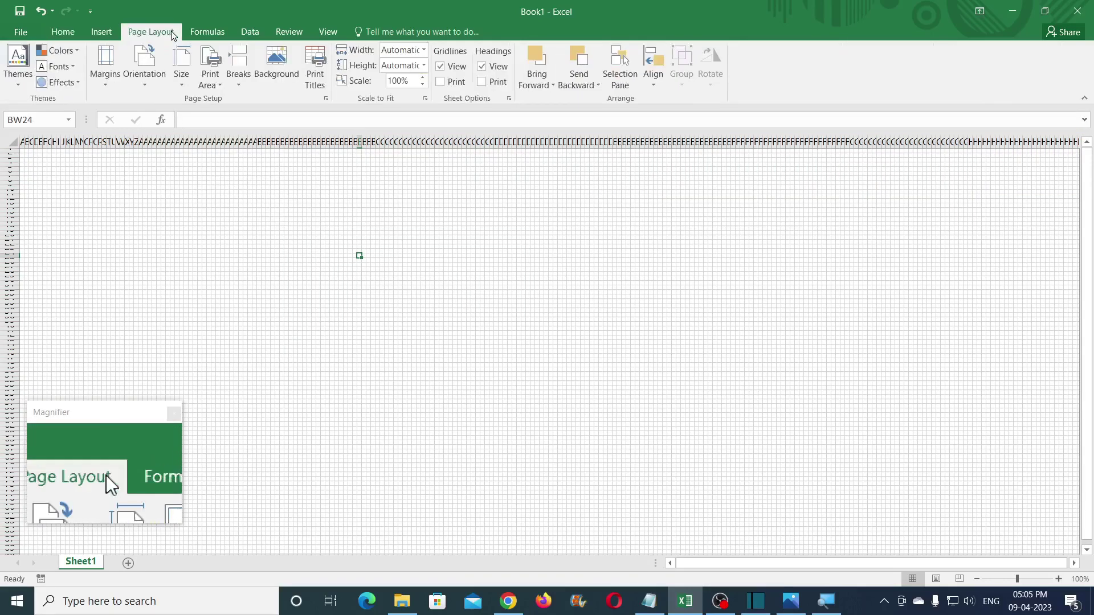